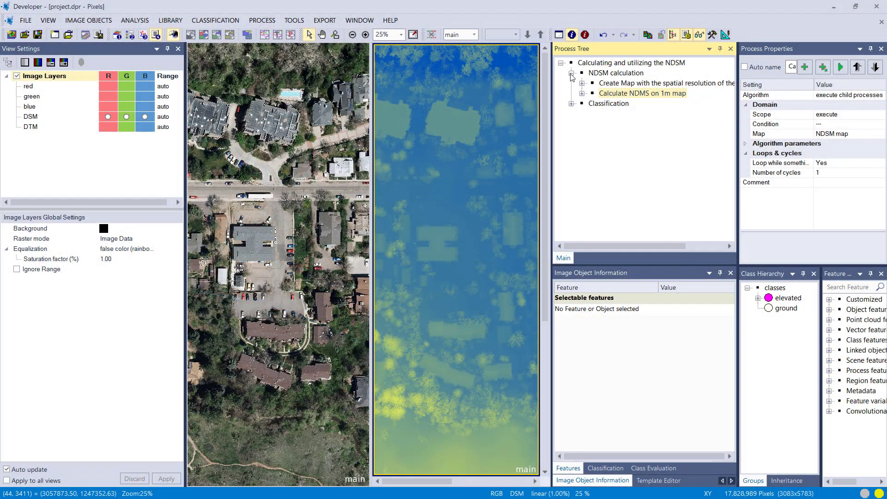
# Collapse the NDSM calculation steps and check the aerial photo and DSM view settings
pyautogui.click(572, 73)
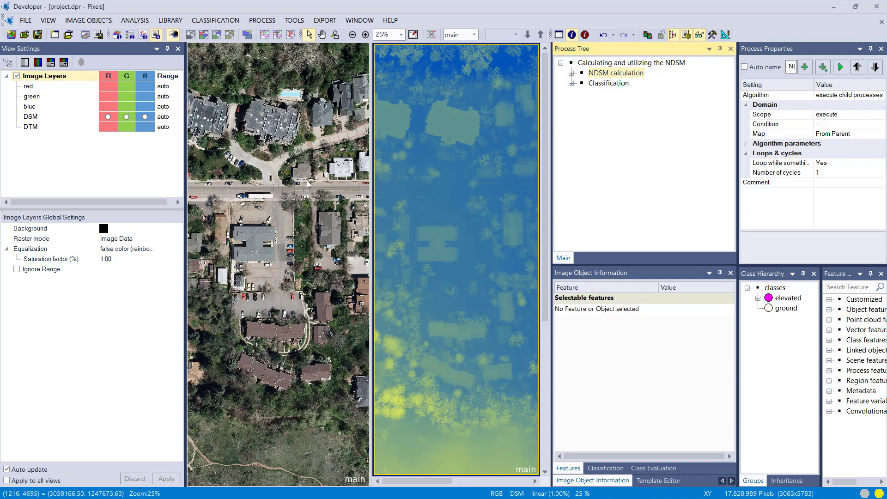
pyautogui.scroll(-2, 299, 257)
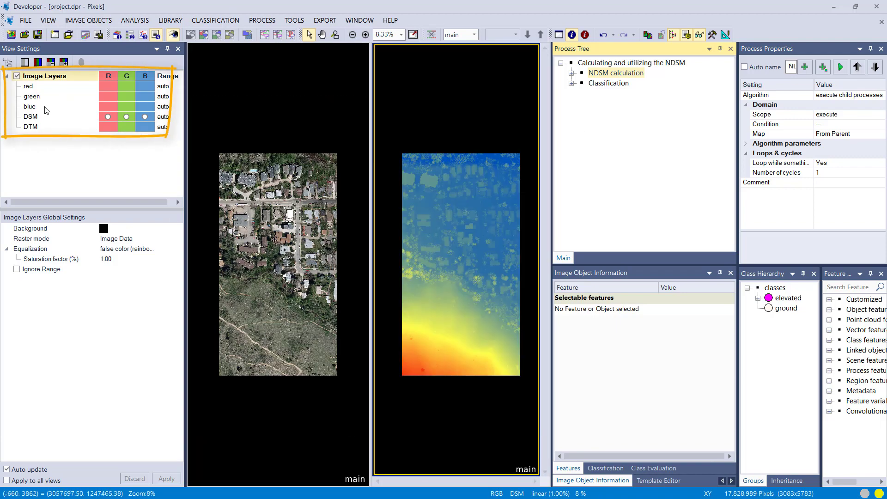
pyautogui.click(250, 110)
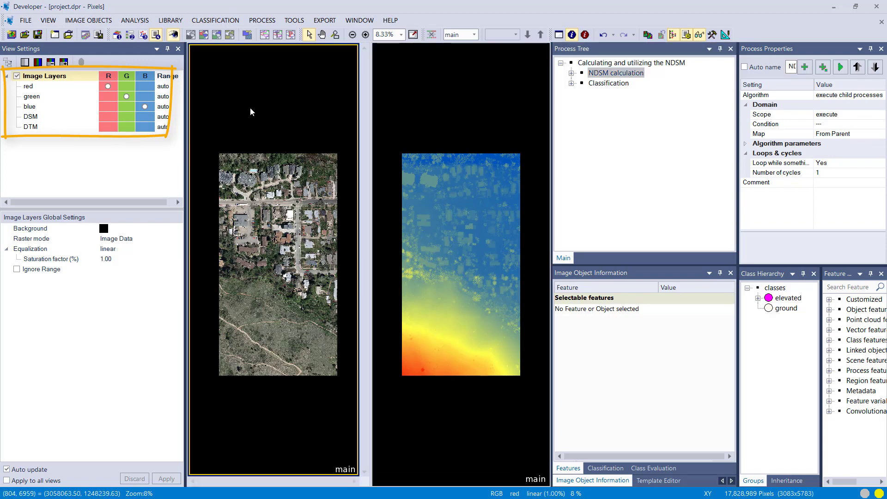
pyautogui.click(408, 104)
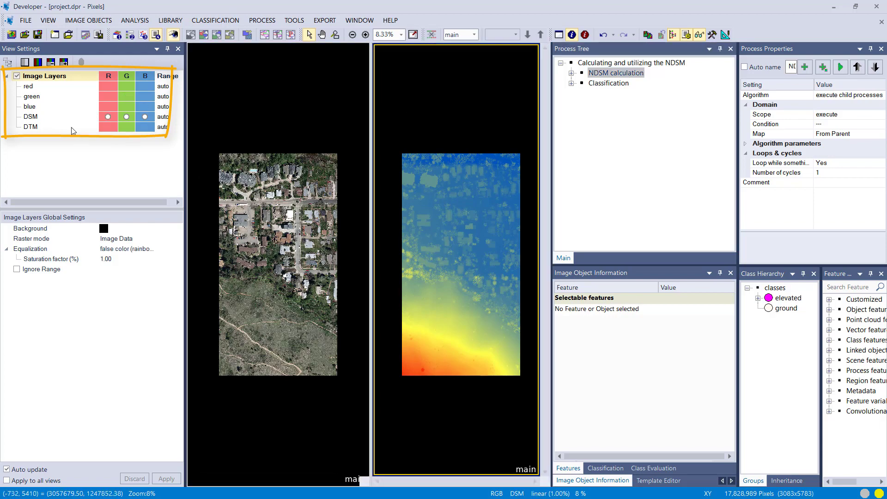
# Zoom in and out on the aerial photo and DSM views to compare their resolutions
pyautogui.scroll(3, 272, 303)
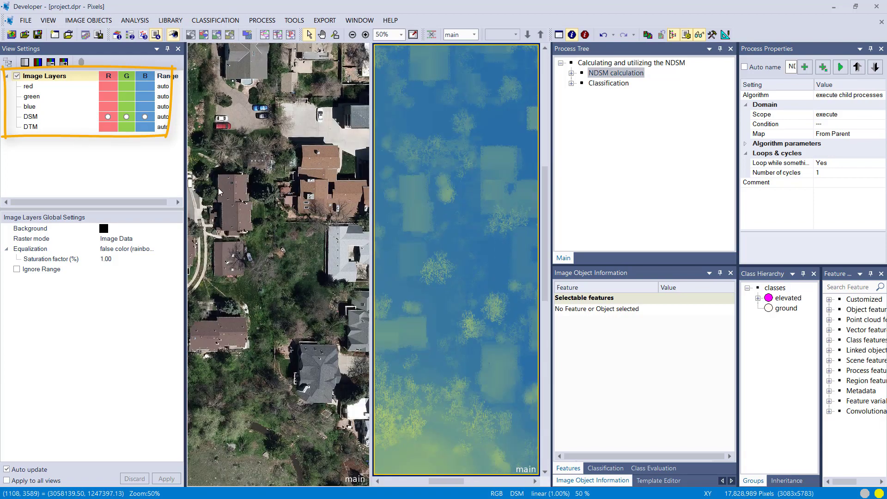
pyautogui.click(282, 226)
pyautogui.scroll(4, 243, 231)
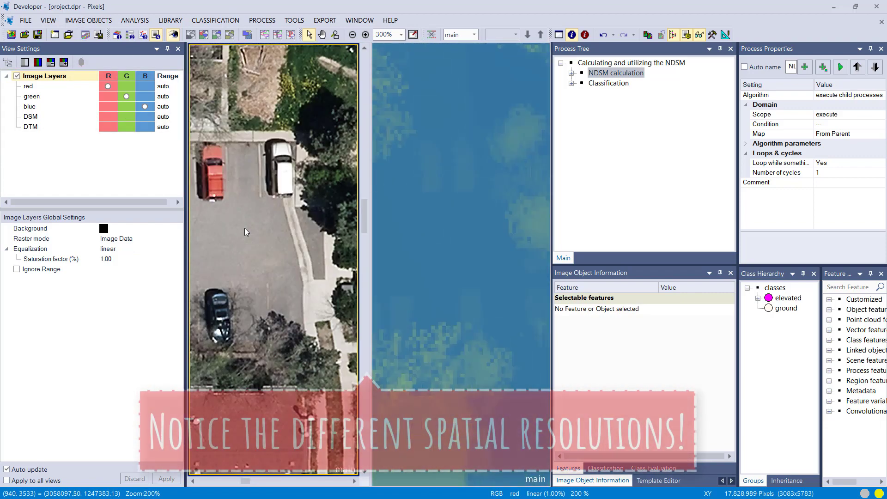
pyautogui.scroll(2, 244, 228)
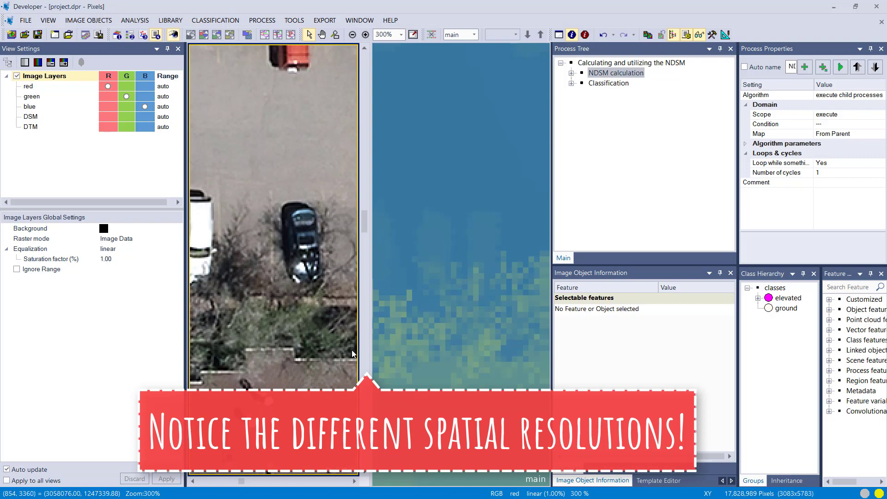
pyautogui.moveTo(281, 345)
pyautogui.scroll(-5, 293, 278)
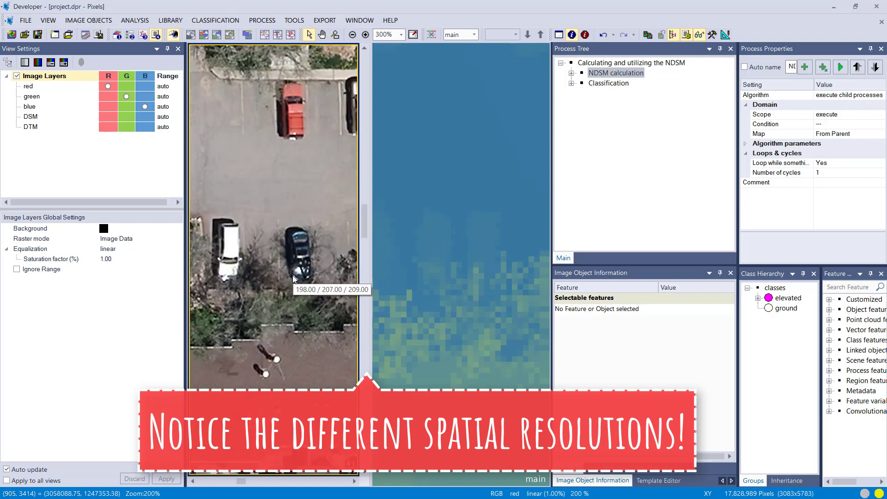
pyautogui.scroll(-4, 293, 278)
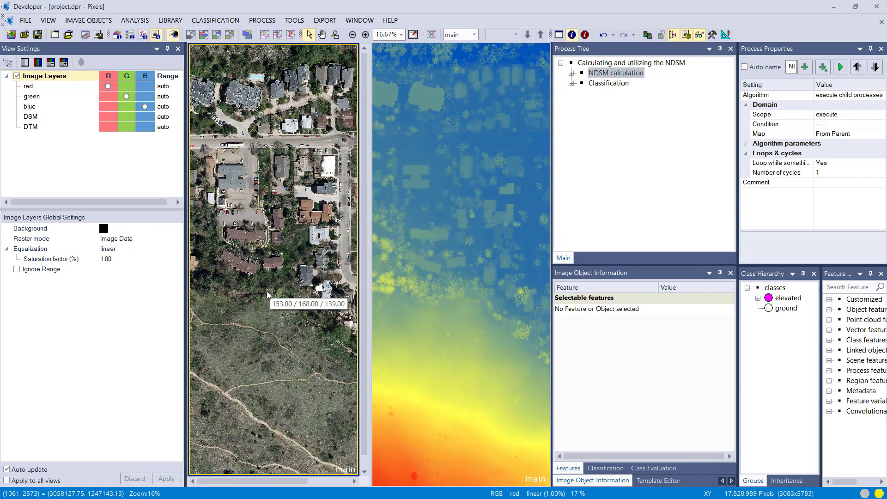
pyautogui.scroll(-1, 257, 292)
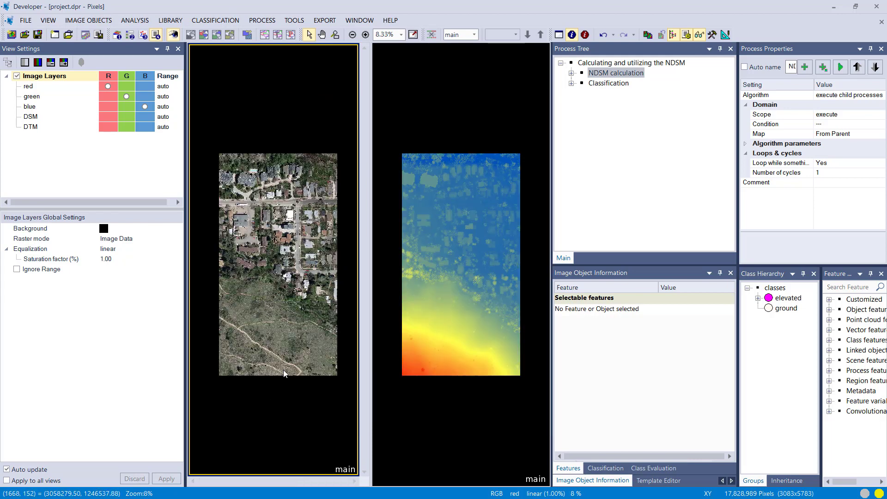
pyautogui.click(407, 316)
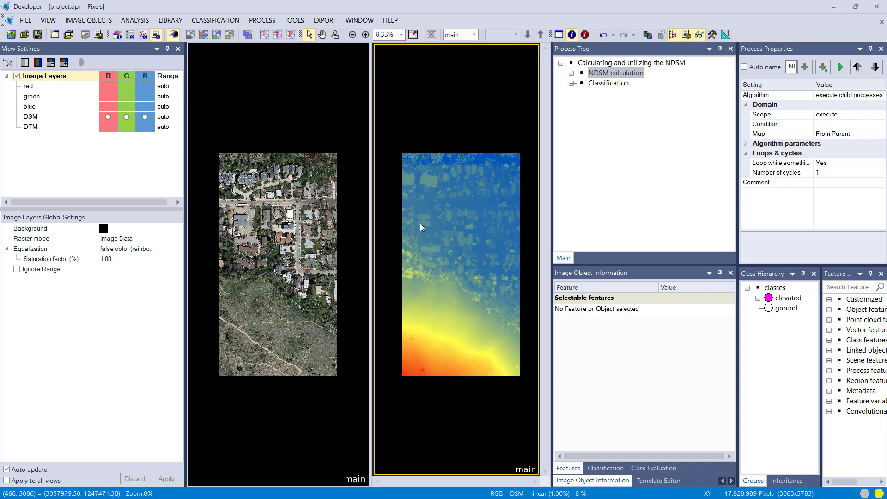
pyautogui.moveTo(424, 222)
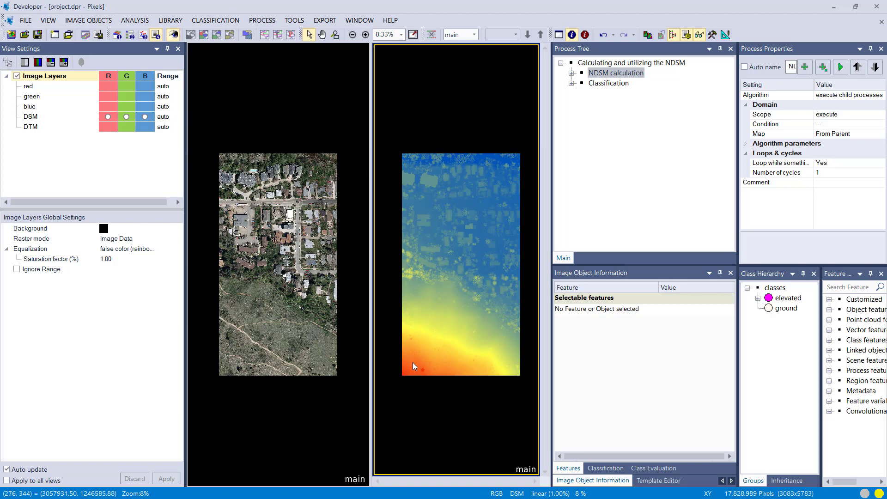
pyautogui.moveTo(413, 363)
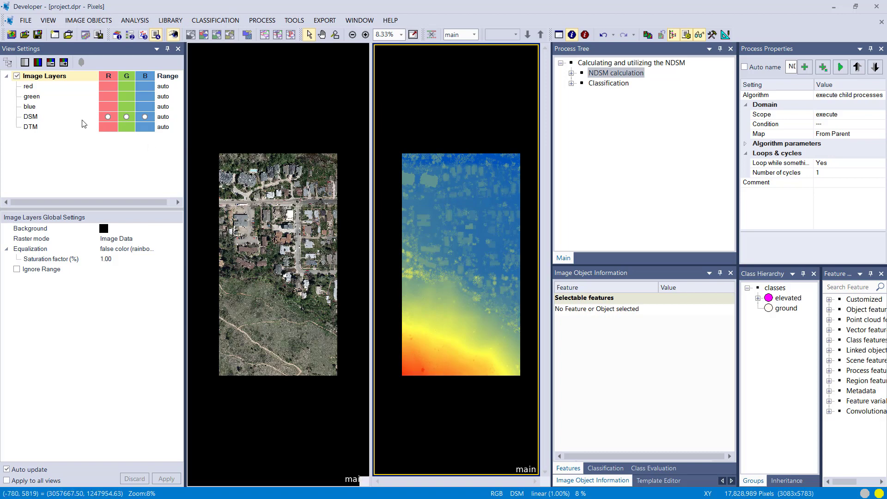
# Show the DTM instead of the DSM in View Settings and zoom in to inspect it
pyautogui.click(96, 91)
pyautogui.click(64, 63)
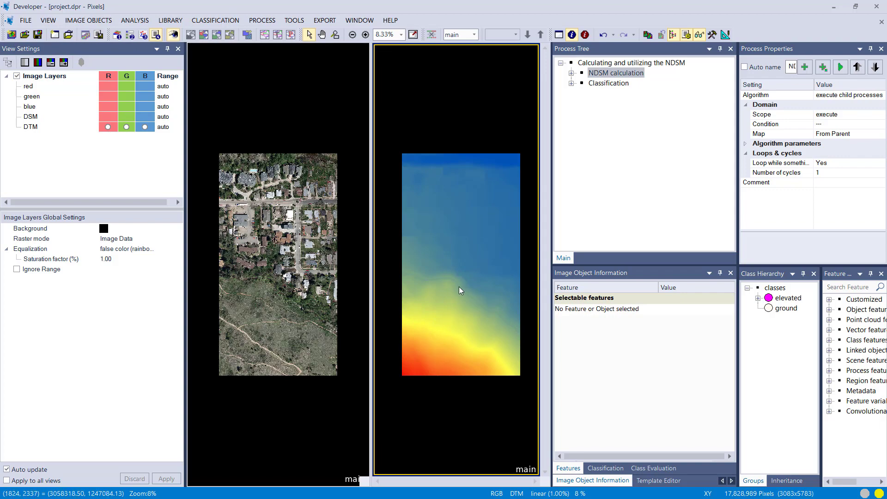
pyautogui.moveTo(453, 282)
pyautogui.scroll(3, 453, 279)
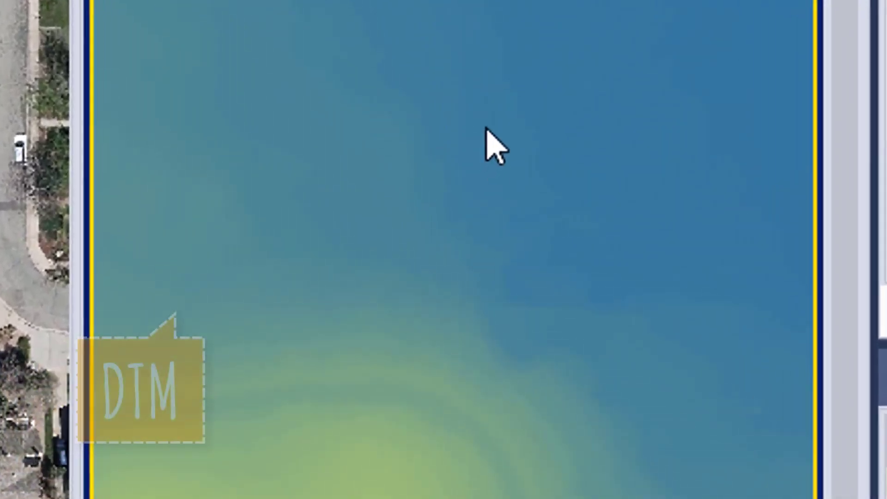
pyautogui.moveTo(478, 205)
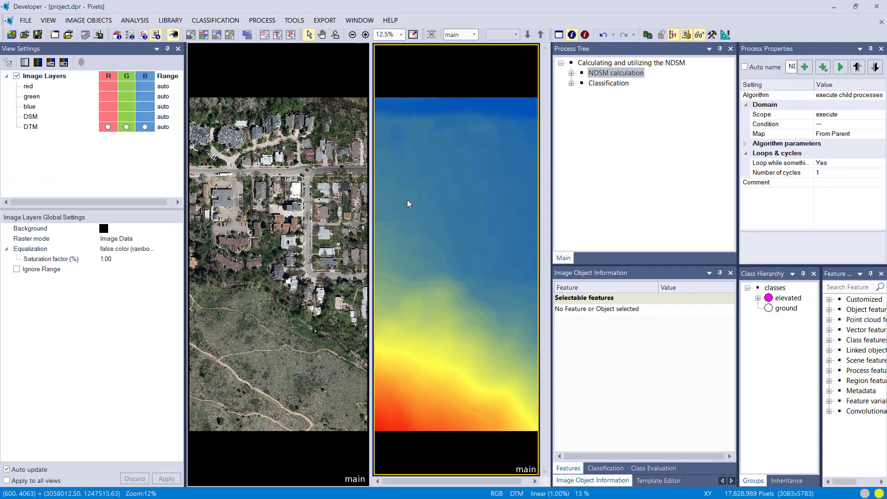
pyautogui.moveTo(404, 200)
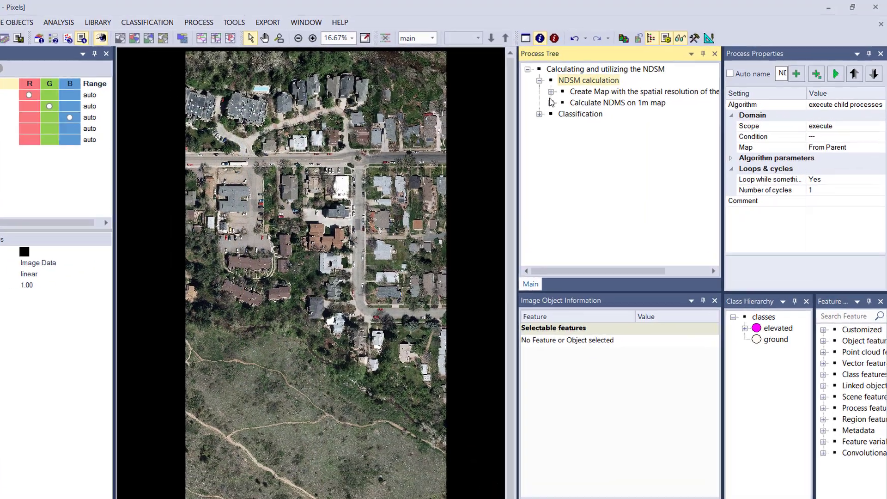
# Expand the map-creation steps and execute copy map, producing 'NDSM map' at 1:2 scale
pyautogui.click(582, 83)
pyautogui.click(582, 103)
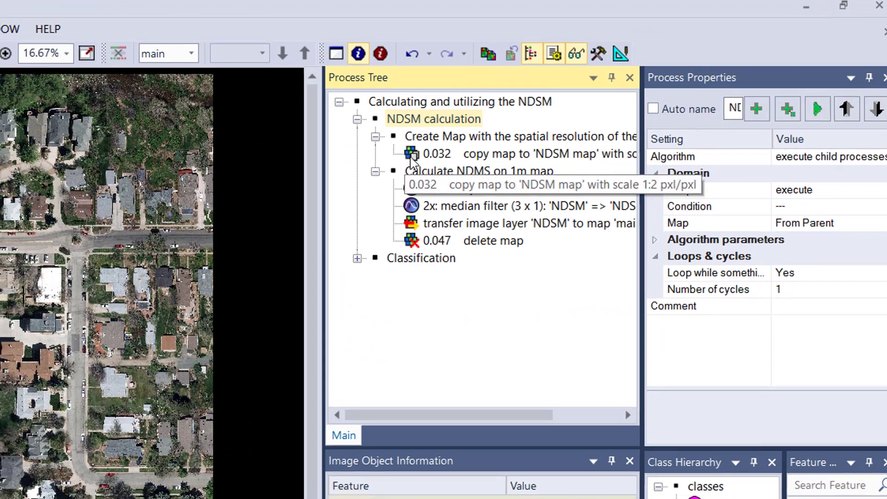
pyautogui.doubleClick(428, 159)
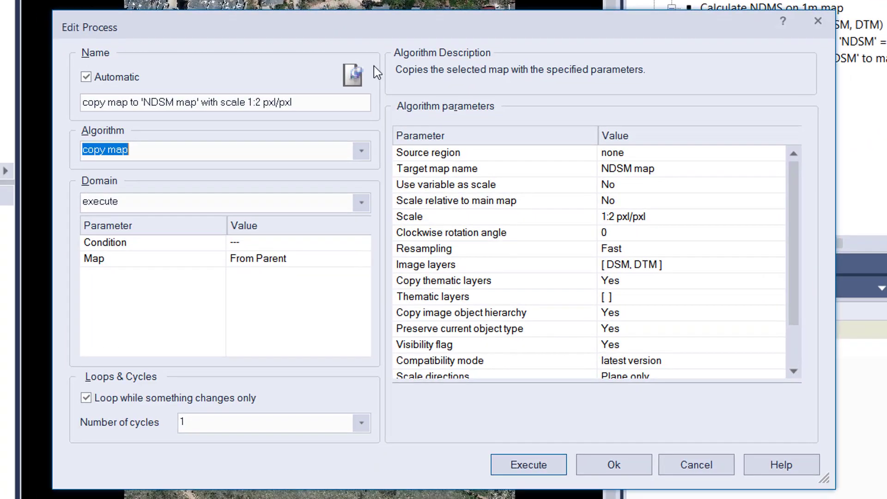
pyautogui.click(197, 149)
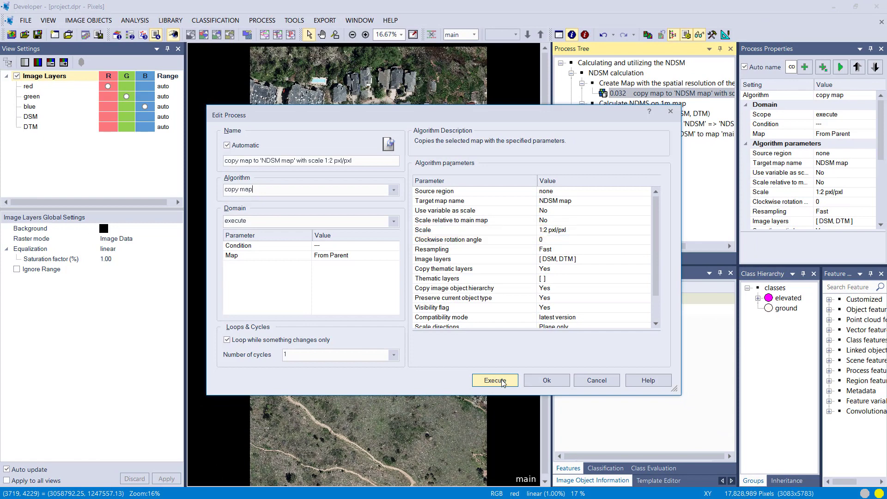
pyautogui.click(502, 380)
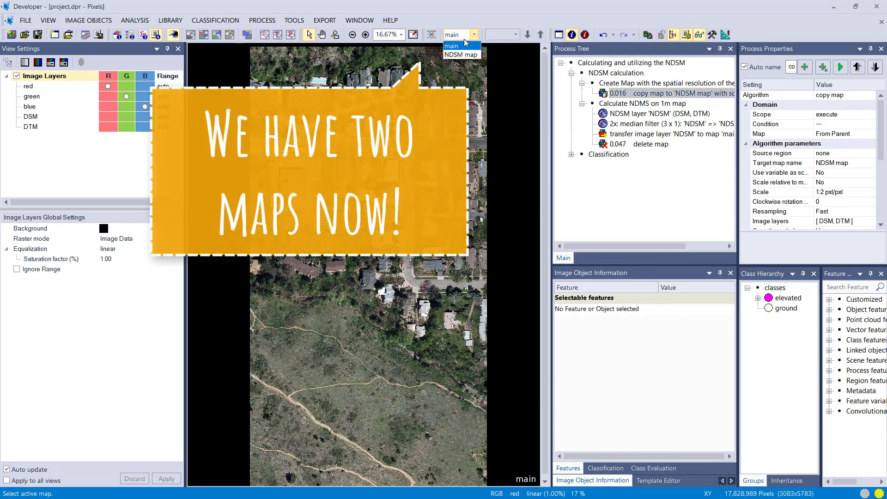
# On the NDSM map, try DSM/DTM channel combinations, then show DSM alone in false color (rainbow)
pyautogui.click(465, 51)
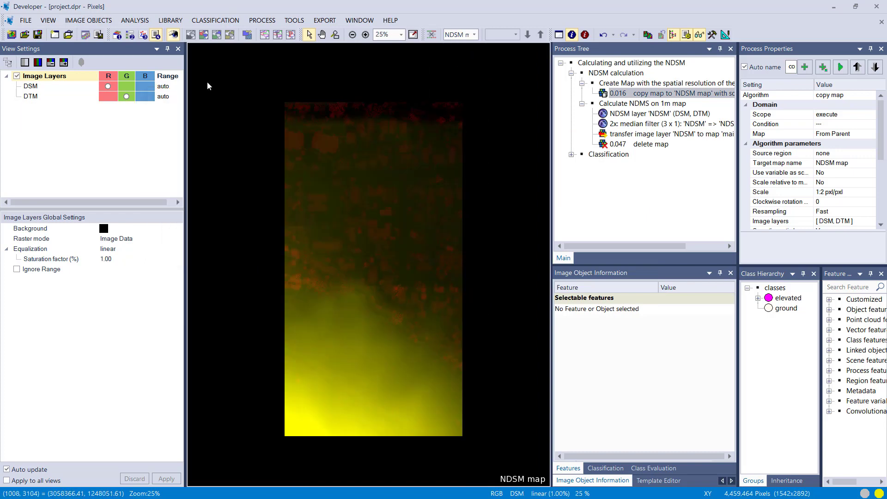
pyautogui.click(145, 86)
pyautogui.click(108, 86)
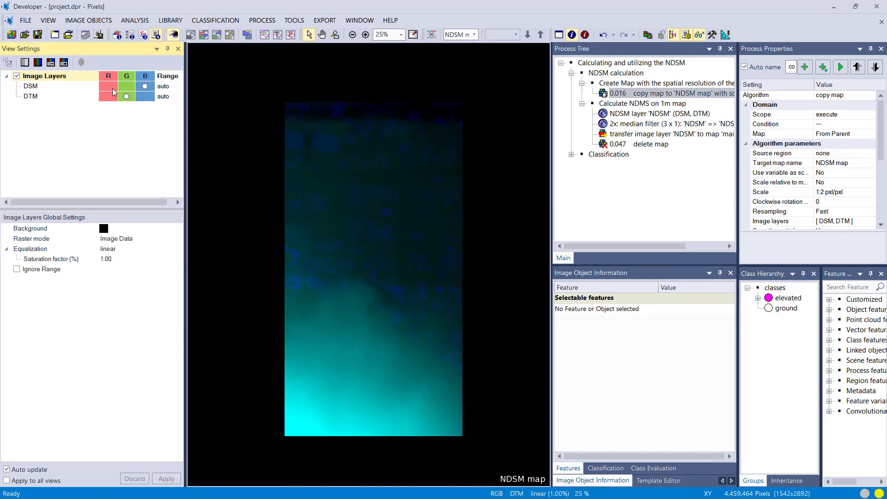
pyautogui.click(144, 86)
pyautogui.click(108, 86)
pyautogui.click(127, 95)
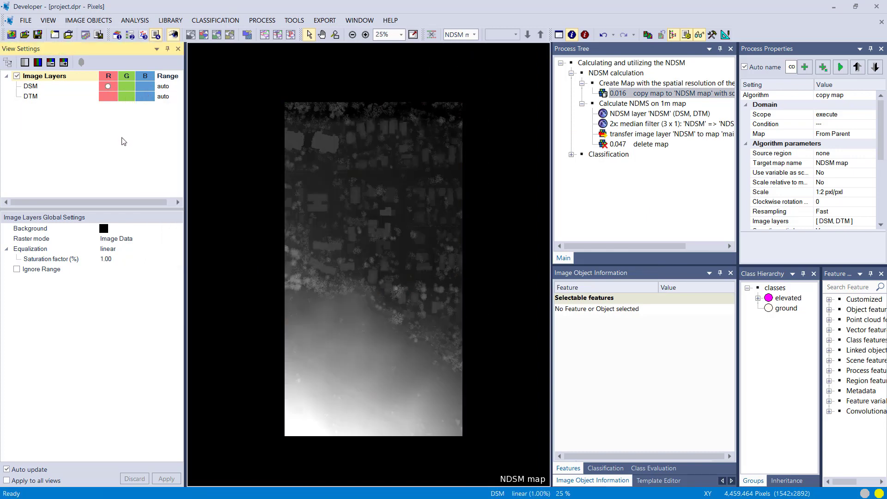
pyautogui.click(108, 96)
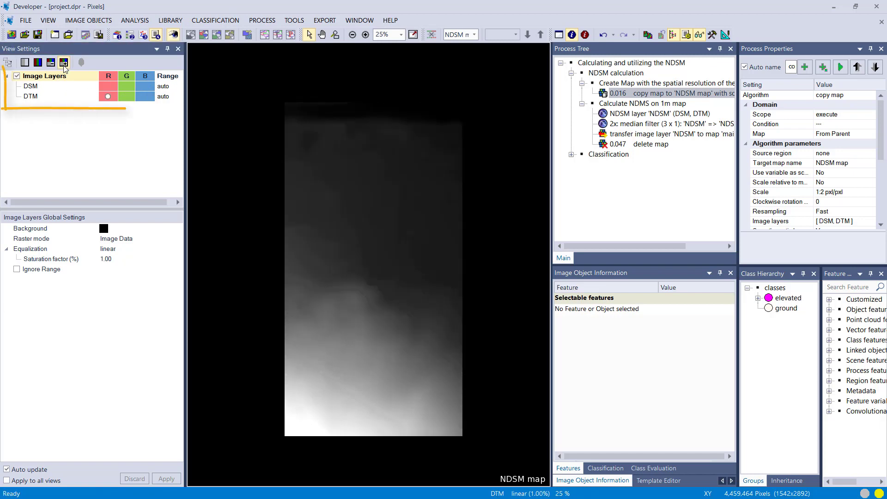
pyautogui.click(120, 250)
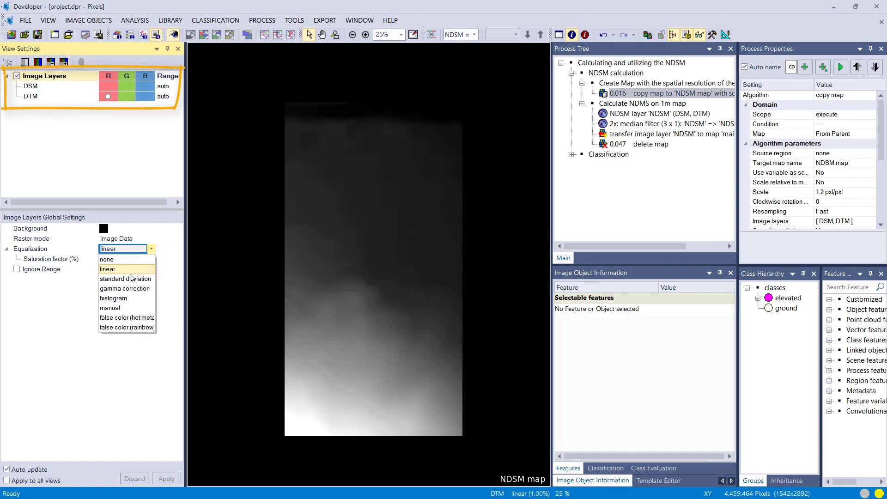
pyautogui.click(134, 328)
pyautogui.click(50, 63)
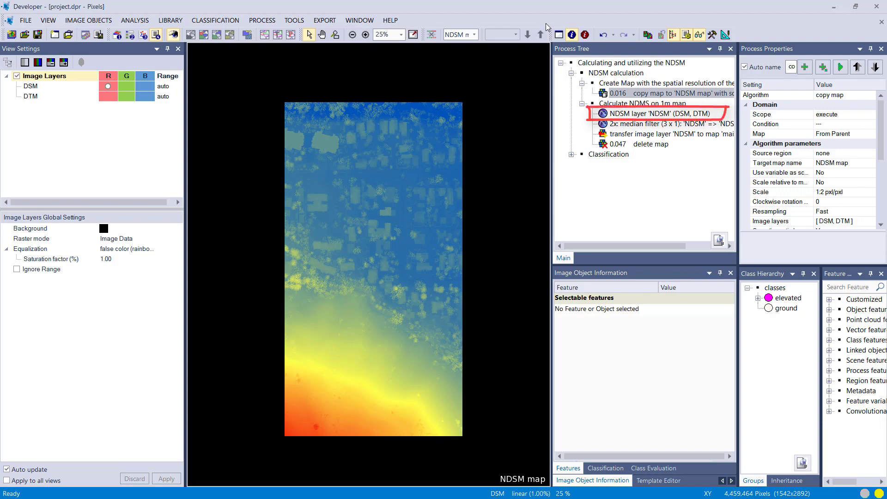
# Open the 'NDSM layer' process and review its DSM, DTM and NDSM output layer parameters
pyautogui.doubleClick(616, 113)
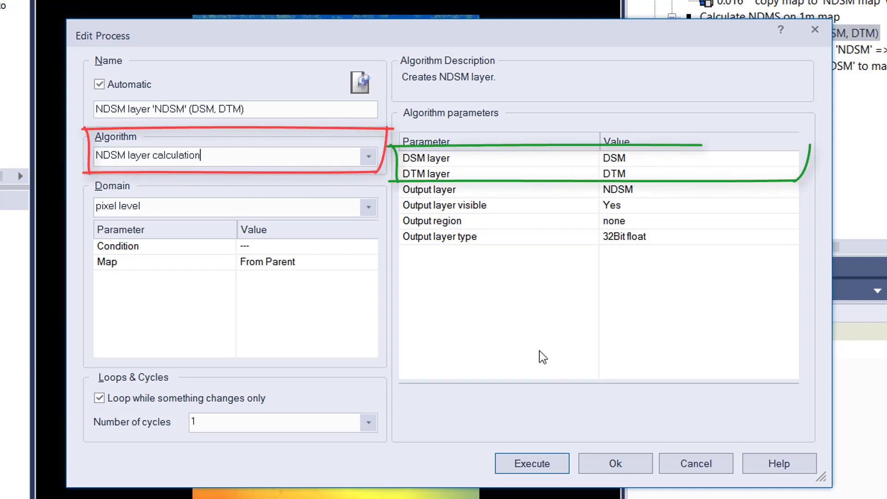
pyautogui.click(678, 161)
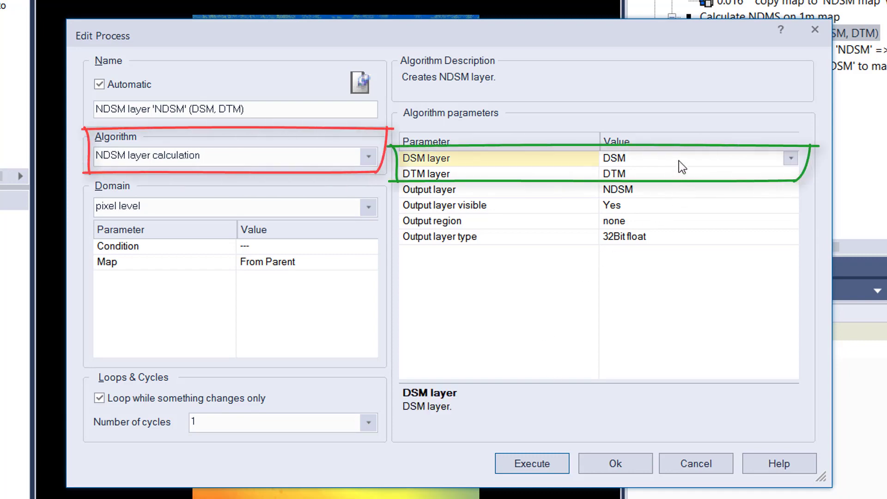
pyautogui.click(681, 175)
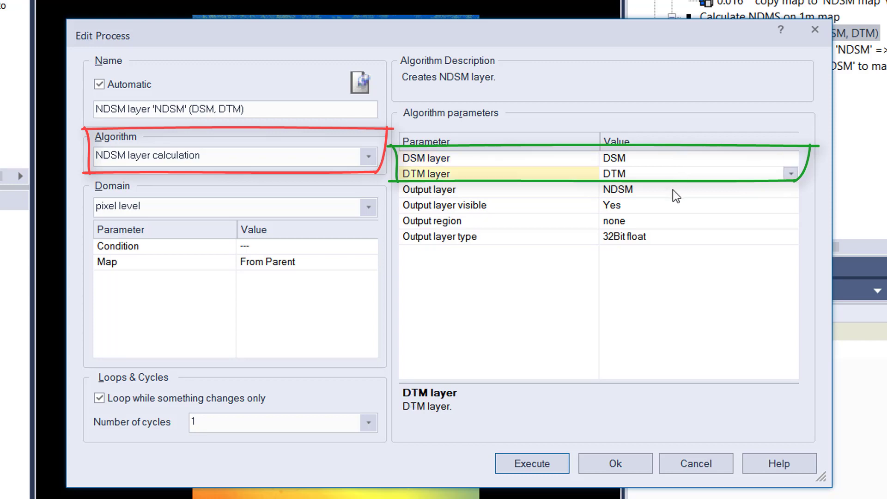
pyautogui.click(673, 189)
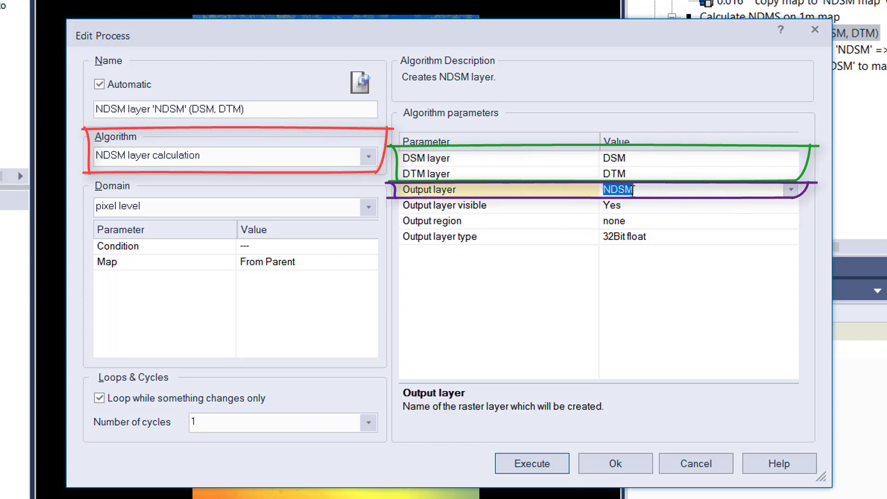
# Execute the NDSM layer calculation and display the new NDSM layer on the NDSM map
pyautogui.click(530, 466)
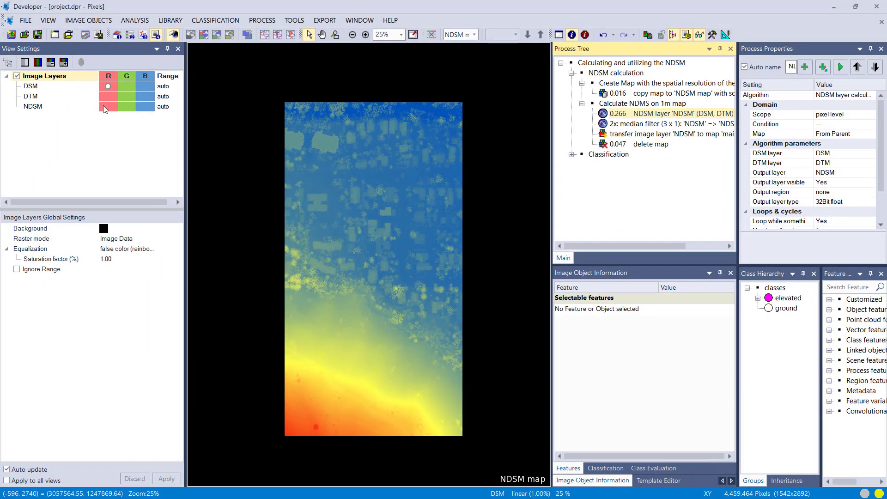
pyautogui.click(104, 106)
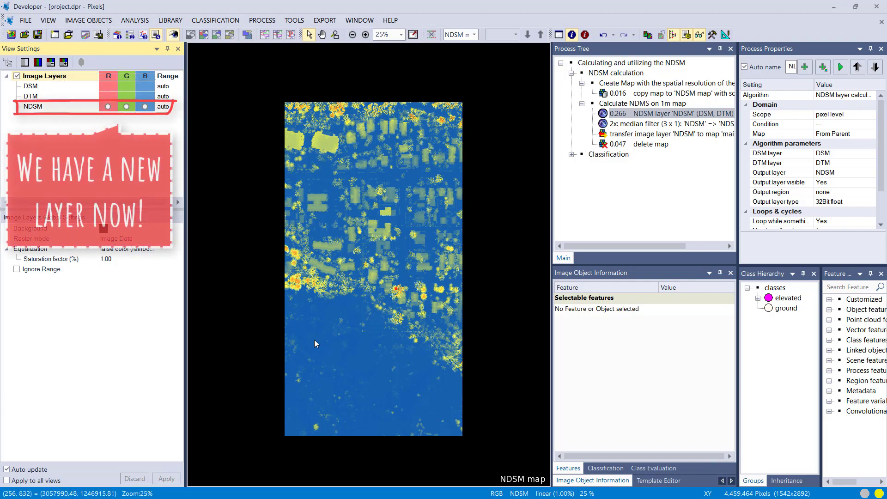
pyautogui.moveTo(315, 341)
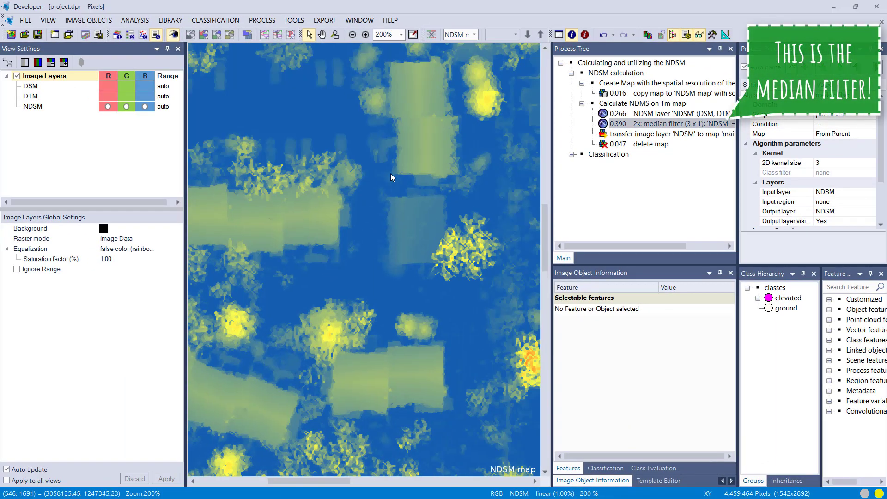
pyautogui.scroll(-1, 390, 174)
pyautogui.scroll(-1, 328, 302)
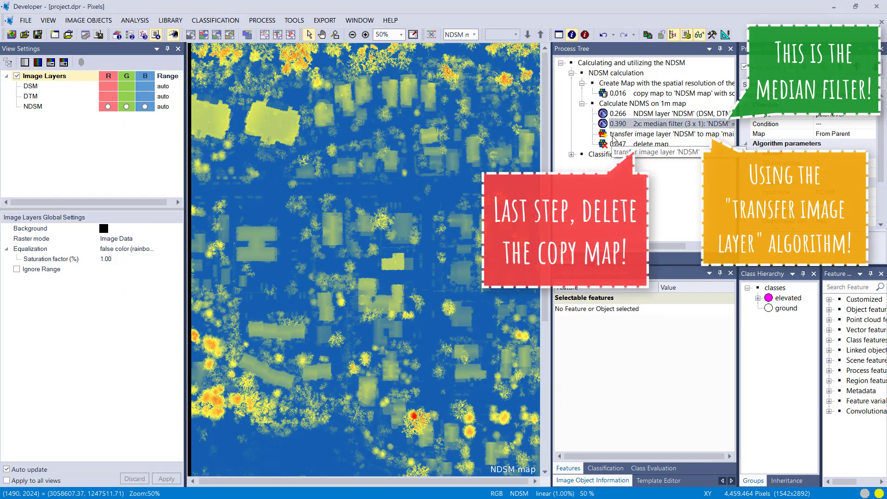
# Switch to the main map and execute transfer image layer, bringing NDSM over from the NDSM map
pyautogui.click(460, 34)
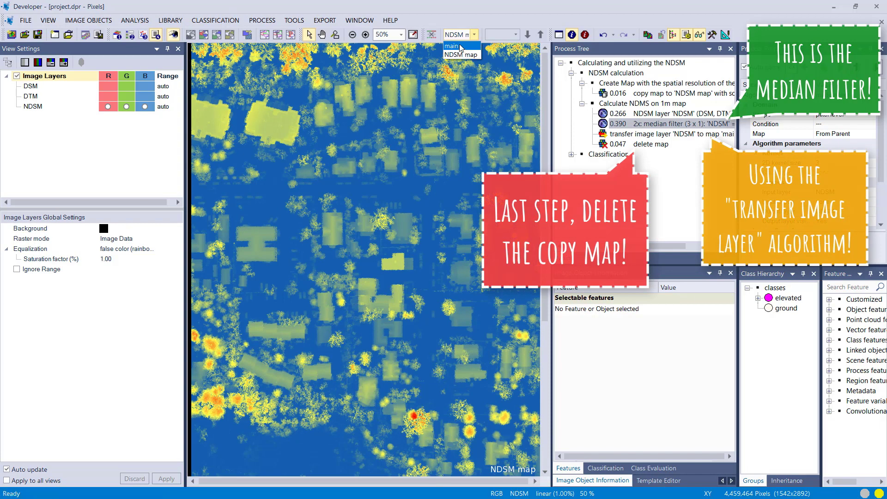
pyautogui.click(451, 47)
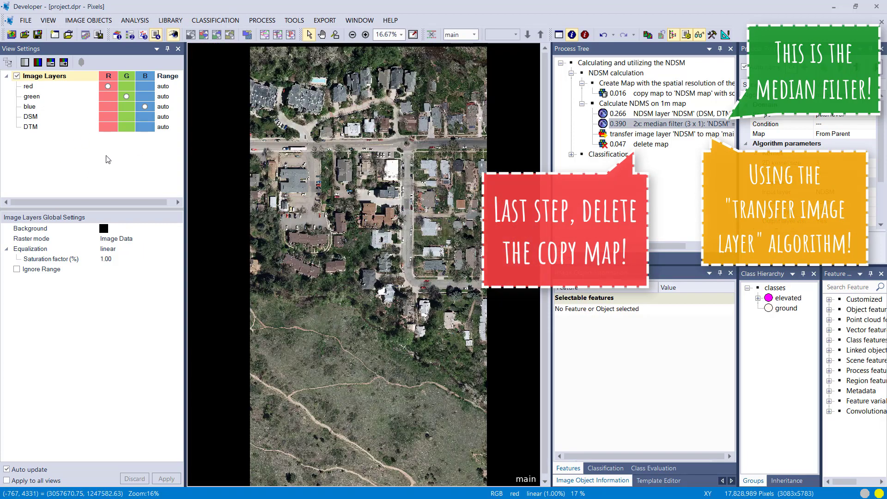
pyautogui.click(664, 135)
pyautogui.doubleClick(662, 135)
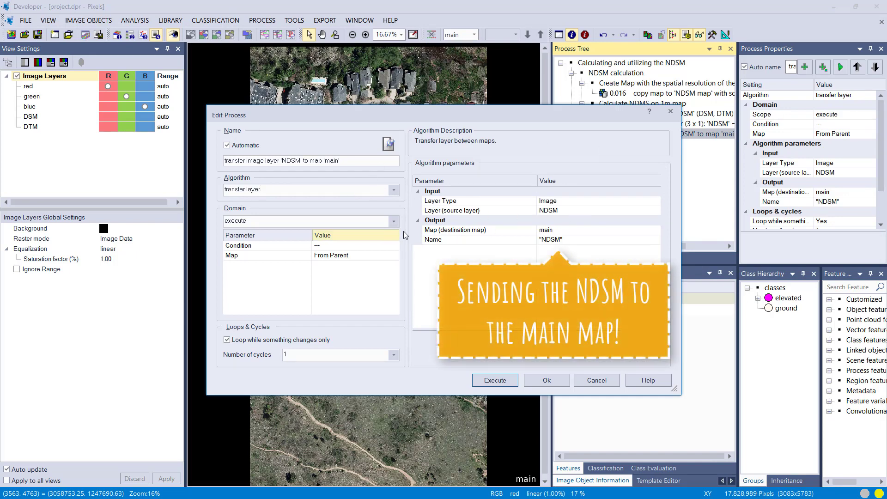
pyautogui.click(494, 380)
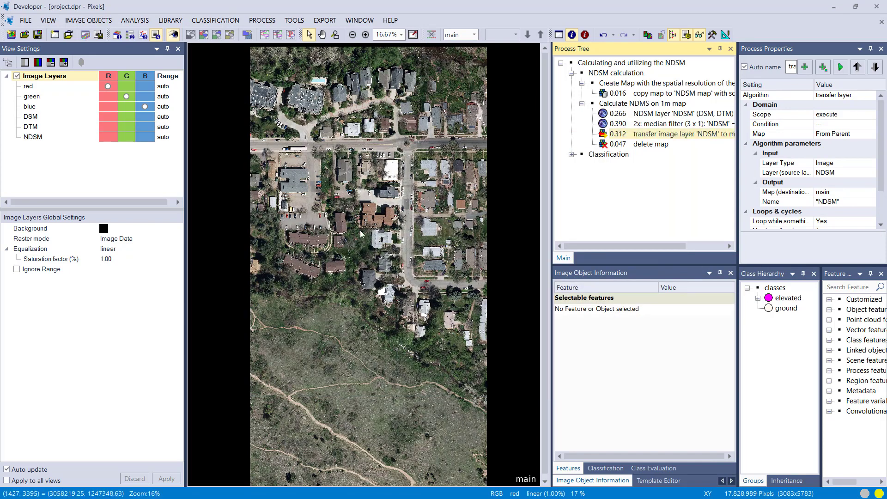
pyautogui.click(109, 138)
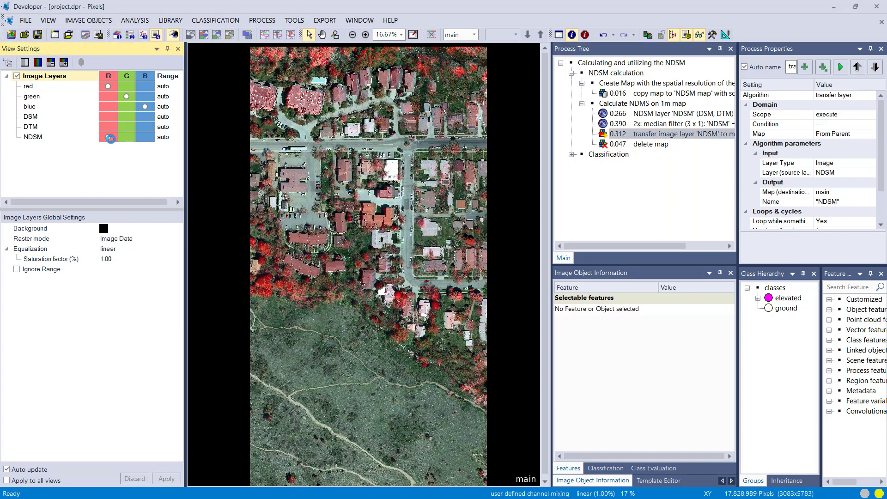
pyautogui.click(110, 138)
pyautogui.click(650, 145)
# Execute delete map to remove the NDSM map, then open a split comparison view
pyautogui.rightClick(650, 147)
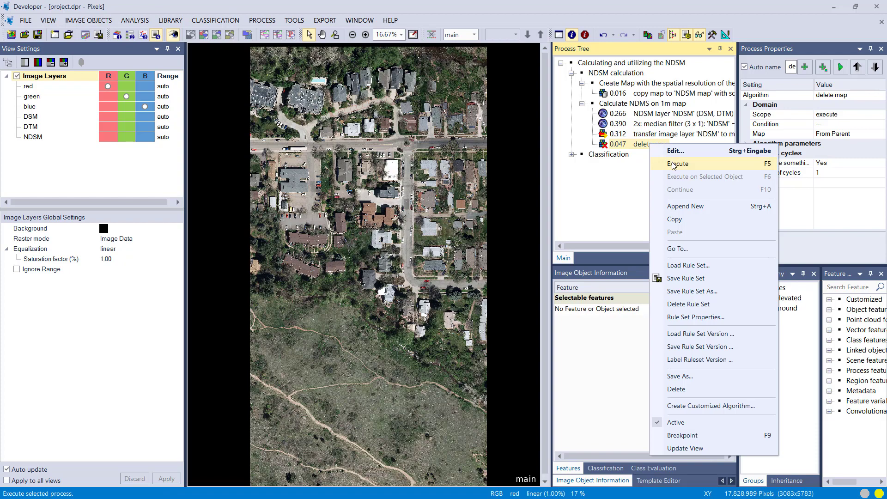
pyautogui.click(672, 164)
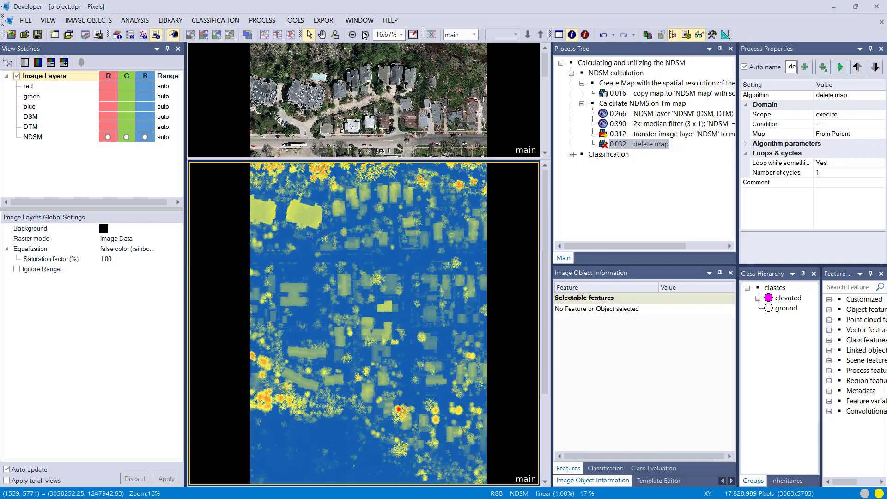
pyautogui.click(359, 21)
pyautogui.click(370, 102)
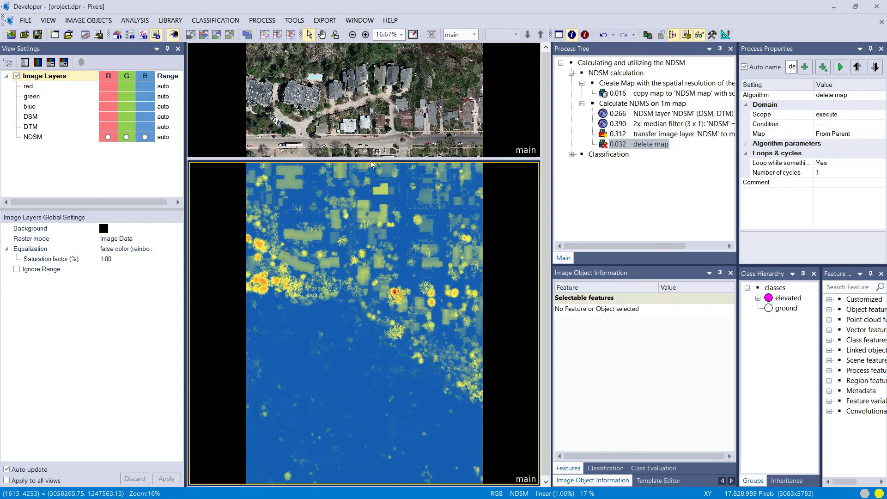
# Resize the split panes so the NDSM fills most of the view, and collapse the map-creation steps
pyautogui.moveTo(368, 158); pyautogui.dragTo(342, 323)
pyautogui.scroll(3, 284, 174)
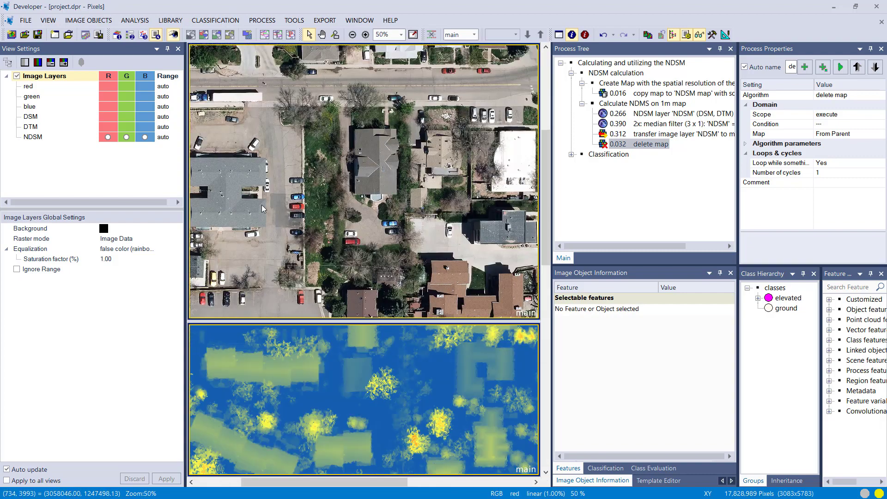
pyautogui.moveTo(401, 320); pyautogui.dragTo(361, 142)
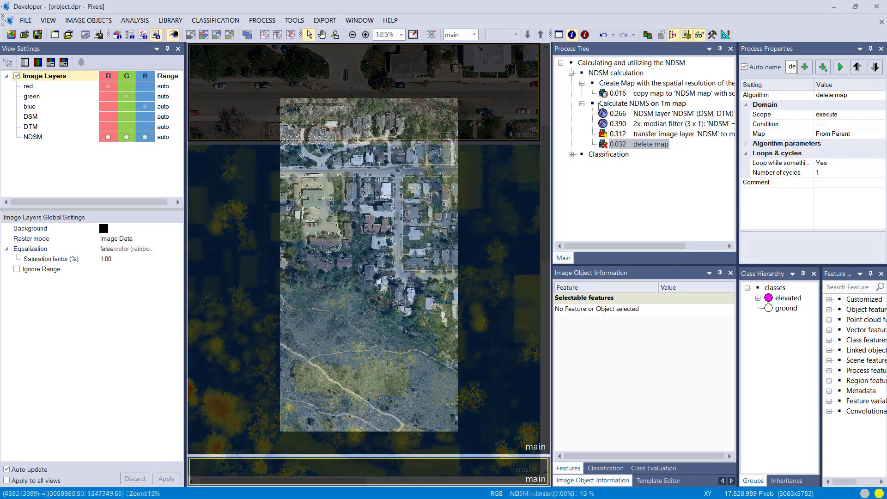
pyautogui.click(582, 103)
pyautogui.click(582, 83)
# Collapse NDSM calculation, expand Classification and execute it
pyautogui.click(572, 73)
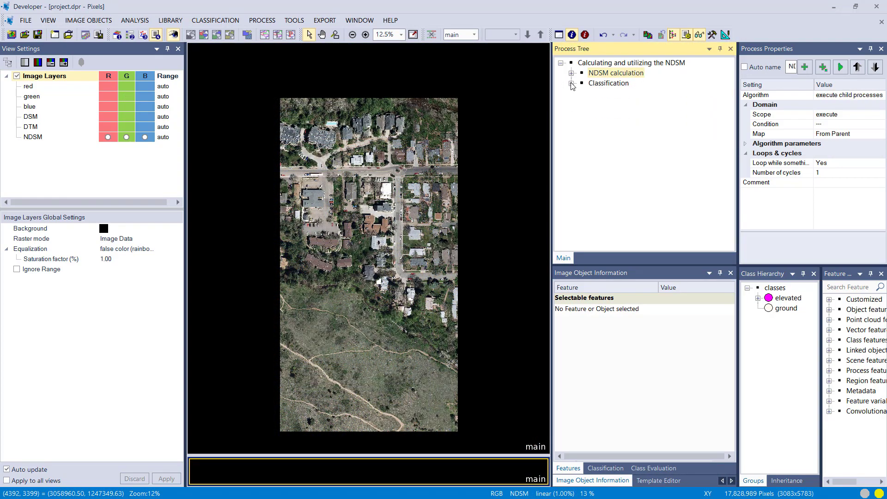
pyautogui.click(572, 84)
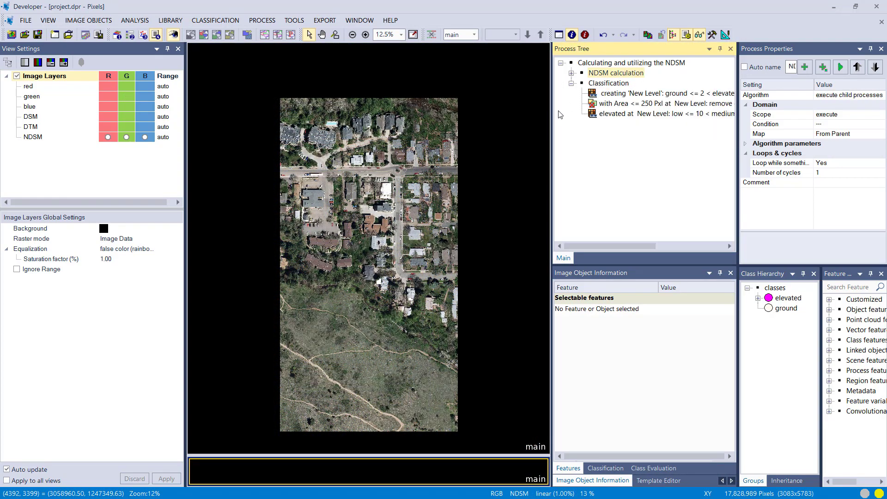
pyautogui.rightClick(615, 84)
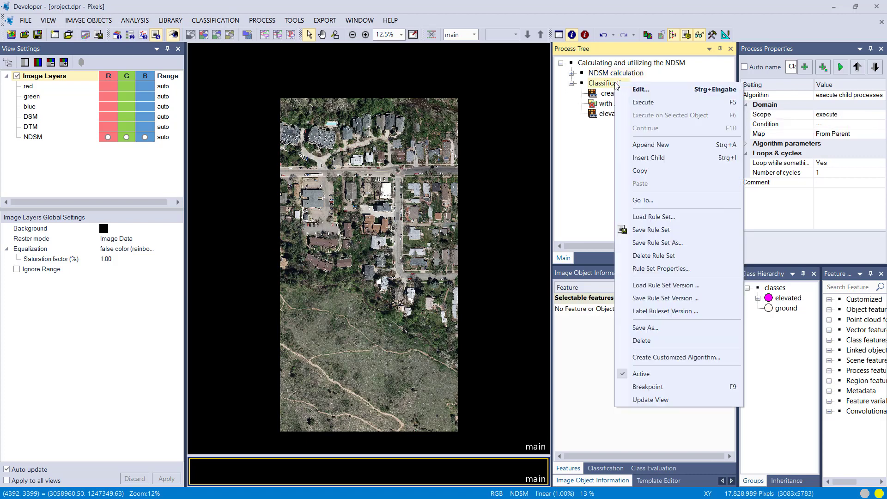
pyautogui.click(636, 108)
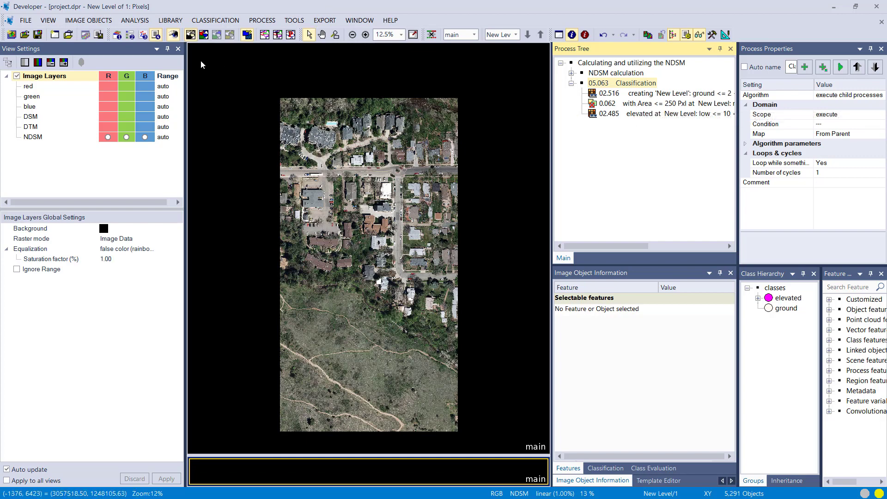
# Show the classification results with fully opaque class colours over the image
pyautogui.click(204, 34)
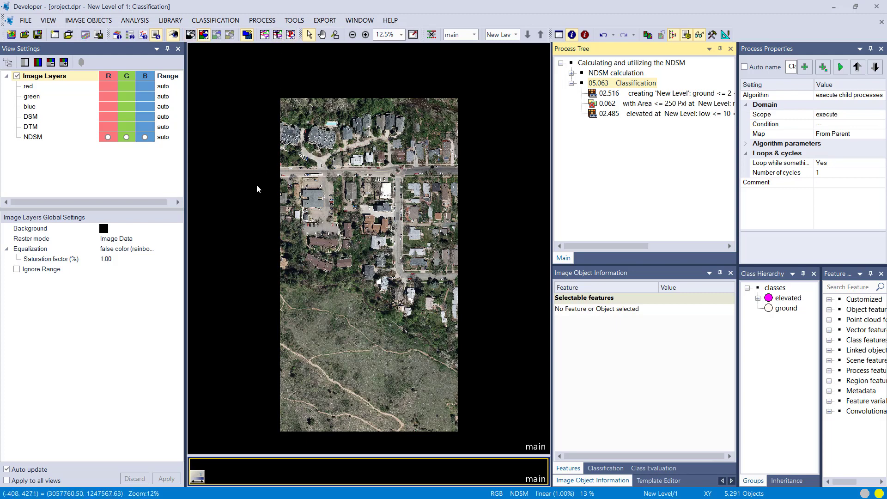
pyautogui.click(277, 35)
pyautogui.click(277, 34)
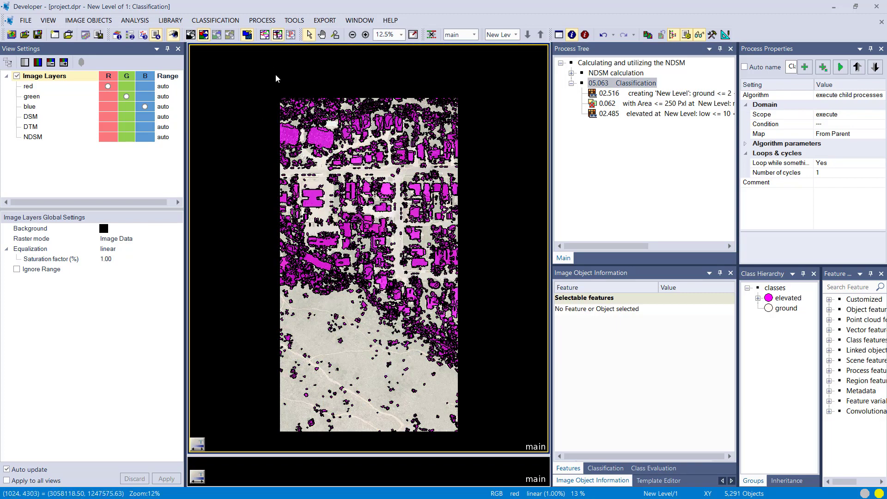
pyautogui.click(278, 35)
pyautogui.moveTo(210, 462)
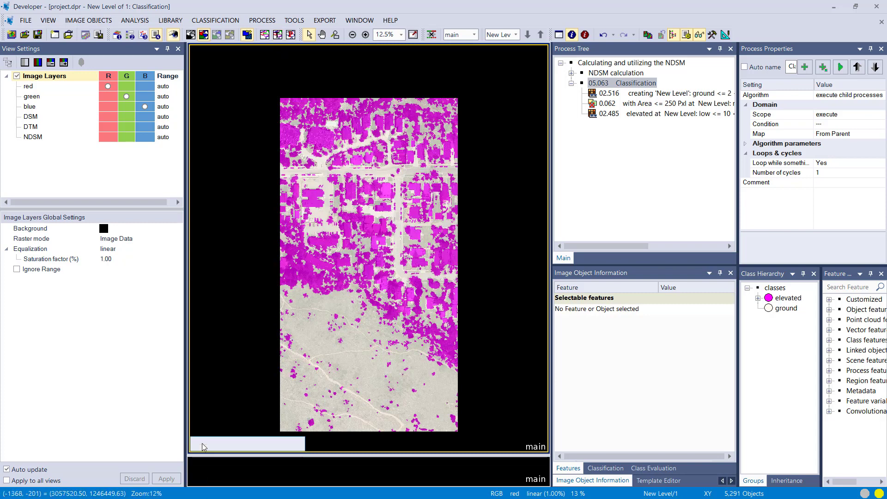
pyautogui.moveTo(268, 445); pyautogui.dragTo(298, 452)
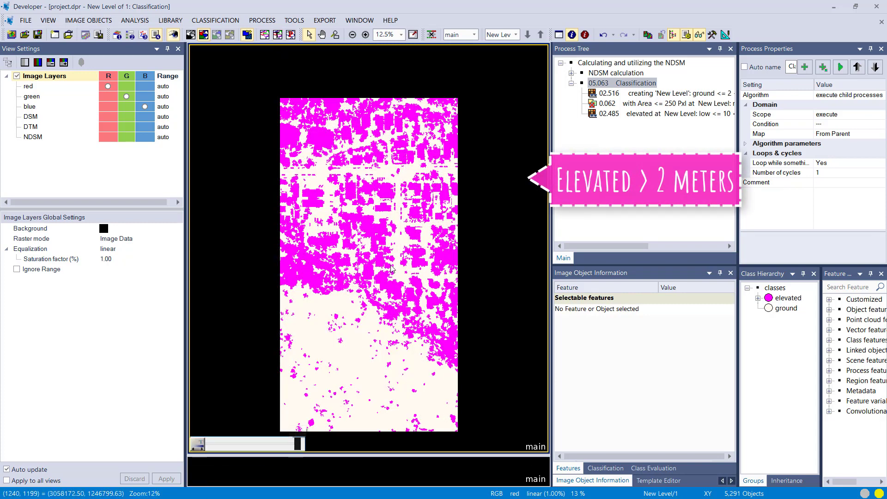
pyautogui.scroll(1, 375, 444)
# Split the view with a true-colour RGB lower pane and outlined classification above
pyautogui.moveTo(375, 455); pyautogui.dragTo(374, 320)
pyautogui.click(191, 36)
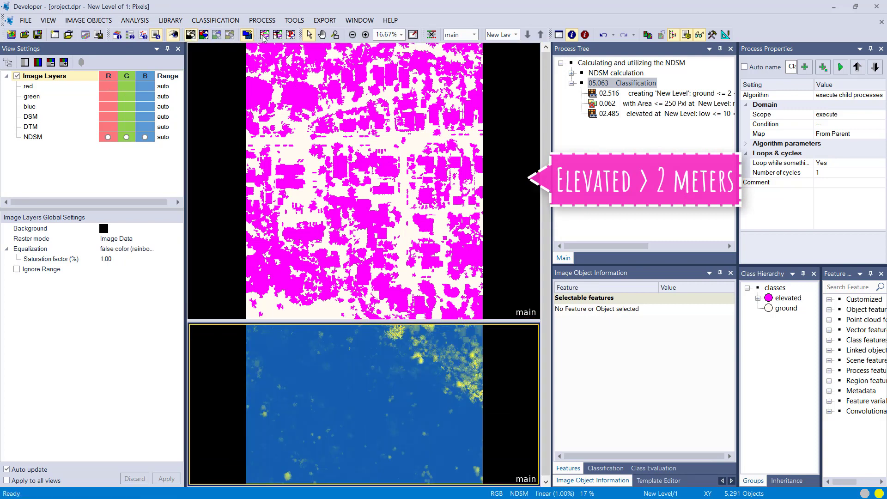
pyautogui.click(39, 64)
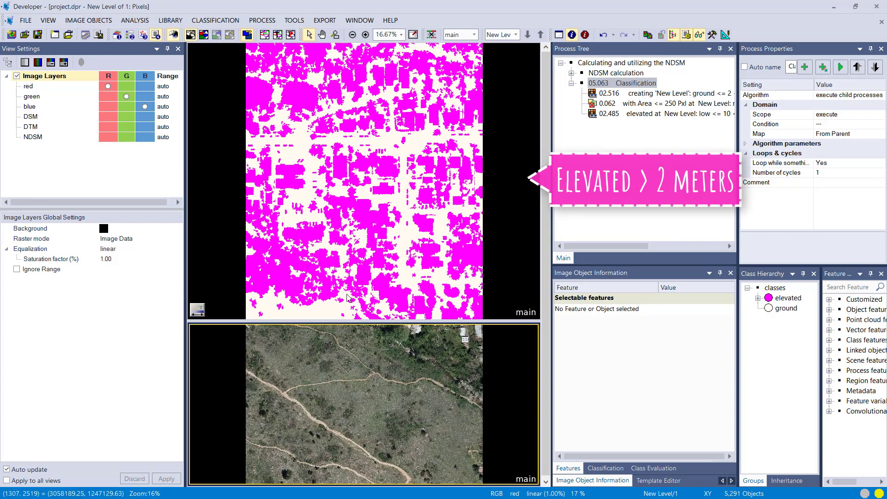
pyautogui.moveTo(345, 323); pyautogui.dragTo(362, 183)
pyautogui.moveTo(362, 214); pyautogui.dragTo(415, 372)
pyautogui.click(277, 34)
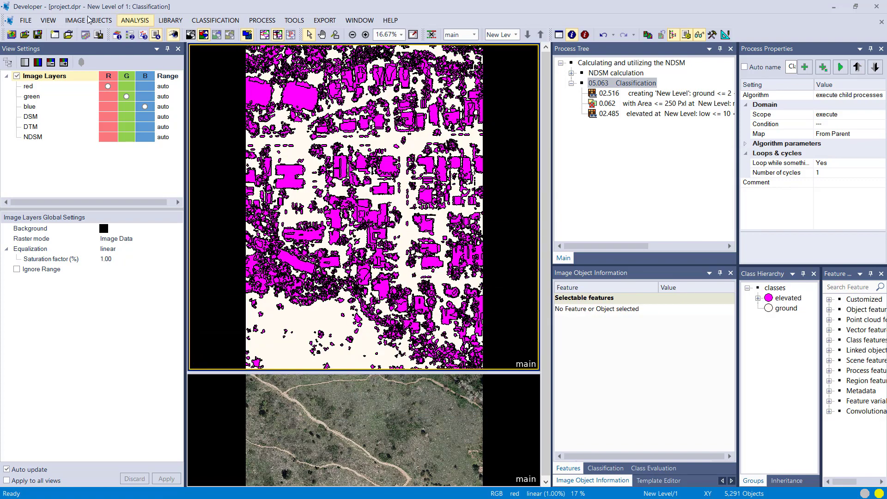
# Filter class display to include the elevated and high classes, then resize and zoom the linked views
pyautogui.click(48, 20)
pyautogui.click(65, 61)
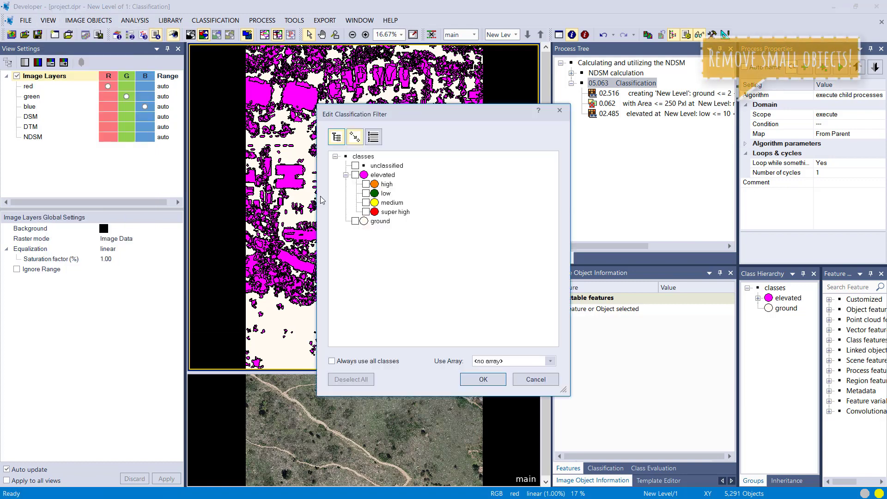
pyautogui.click(365, 184)
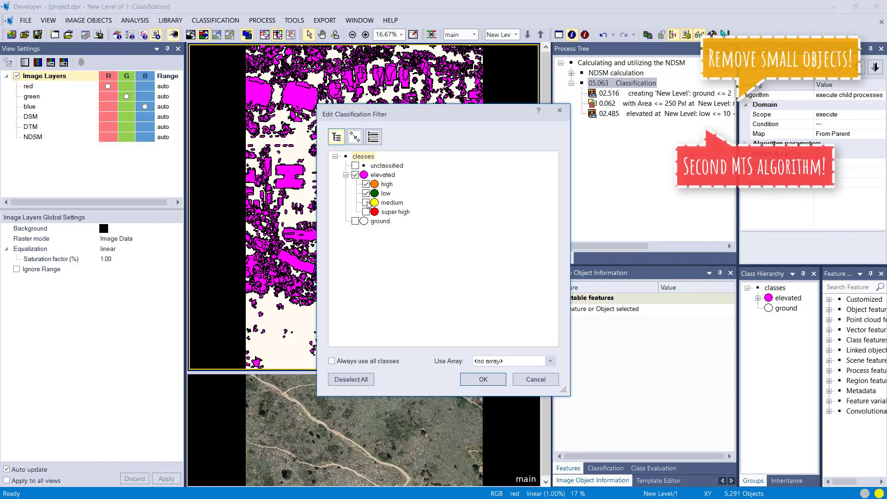
pyautogui.click(472, 377)
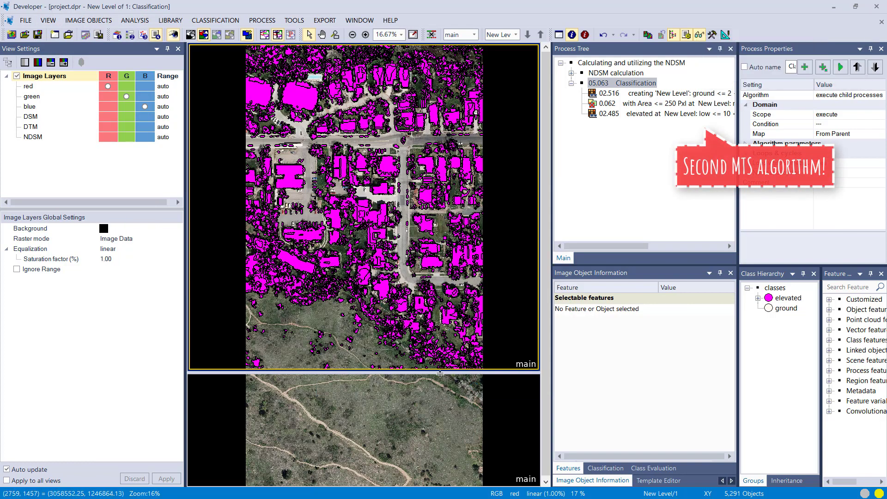
pyautogui.moveTo(438, 361); pyautogui.dragTo(383, 389)
pyautogui.scroll(1, 383, 389)
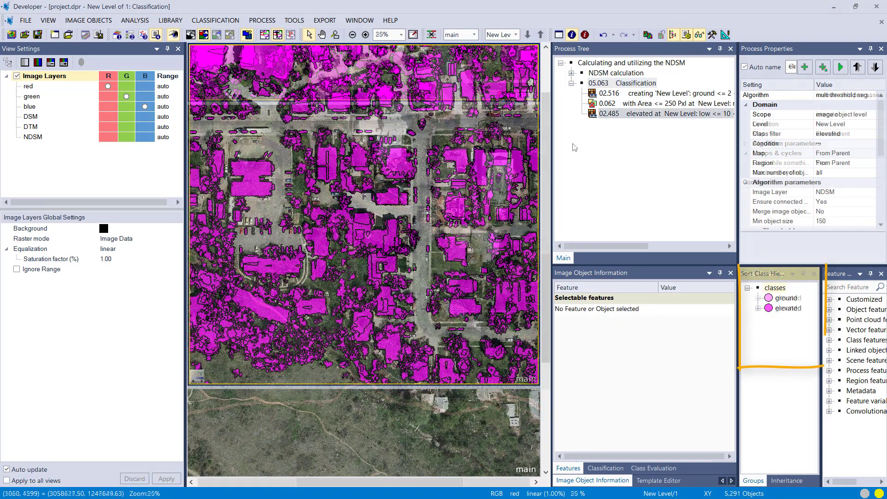
# Expand the elevated class into its height subclasses and resize the two split map views
pyautogui.click(758, 308)
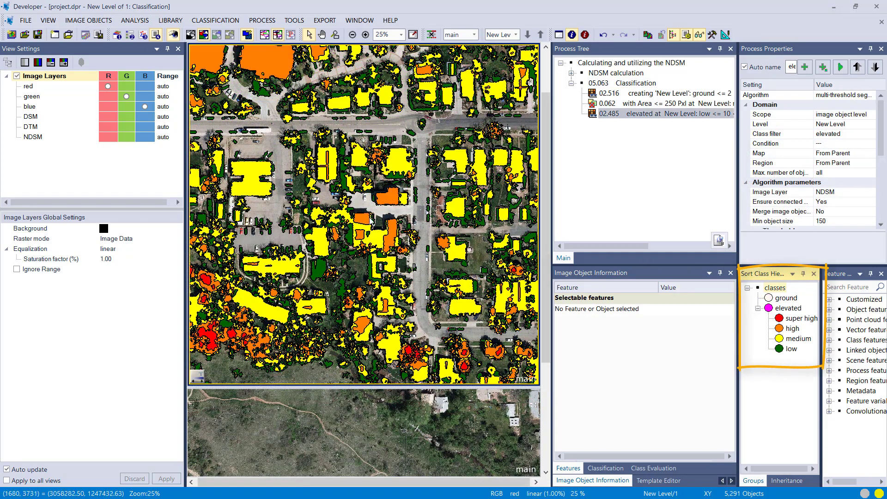
pyautogui.moveTo(380, 387); pyautogui.dragTo(328, 426)
pyautogui.moveTo(270, 127)
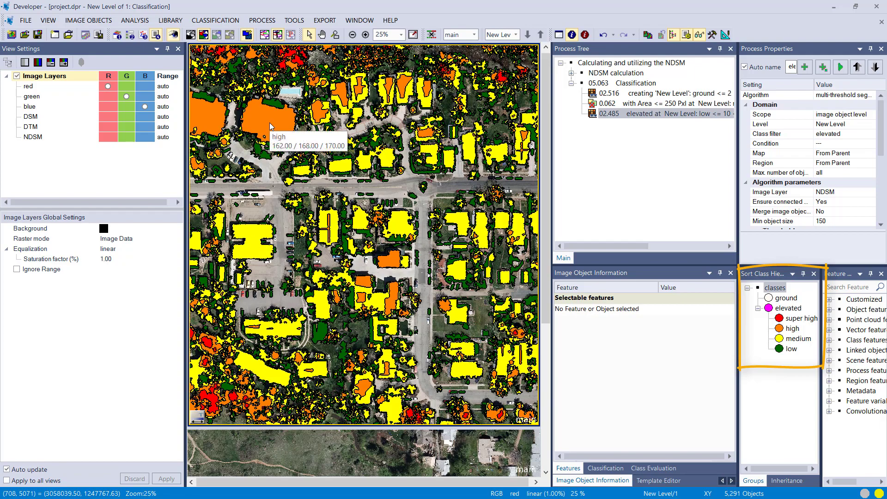
pyautogui.moveTo(348, 428); pyautogui.dragTo(354, 46)
# Pan to the grassland and show the New Level threshold process settings: NDSM, minimum size 10, threshold 2
pyautogui.scroll(-5, 392, 236)
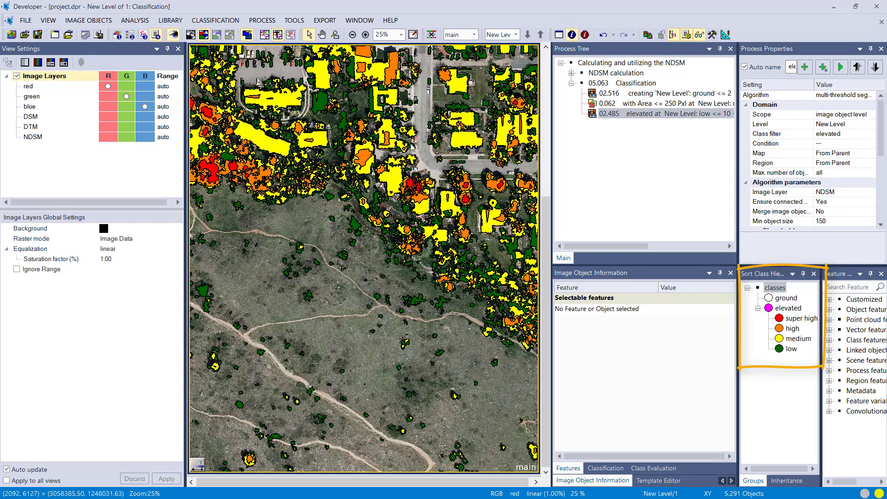
pyautogui.moveTo(309, 324)
pyautogui.click(610, 94)
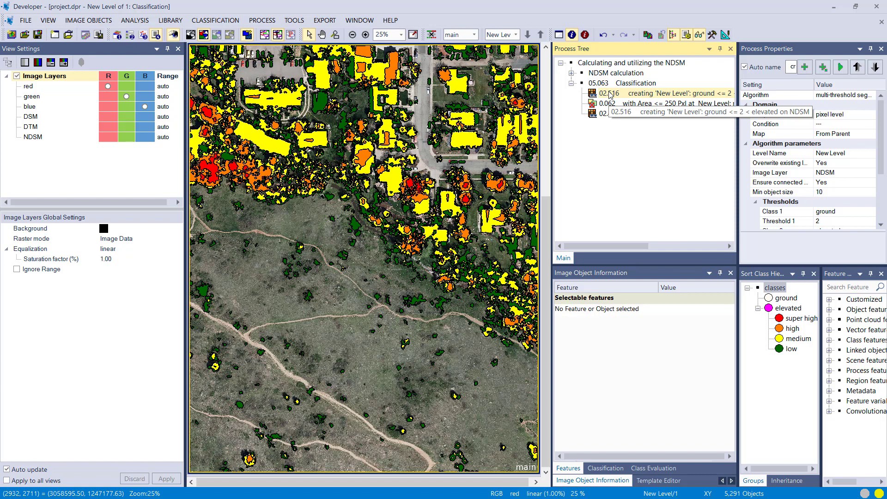
# Zoom out to the full image and swipe the height-class overlay to compare it with the plain aerial photo
pyautogui.scroll(-1, 322, 344)
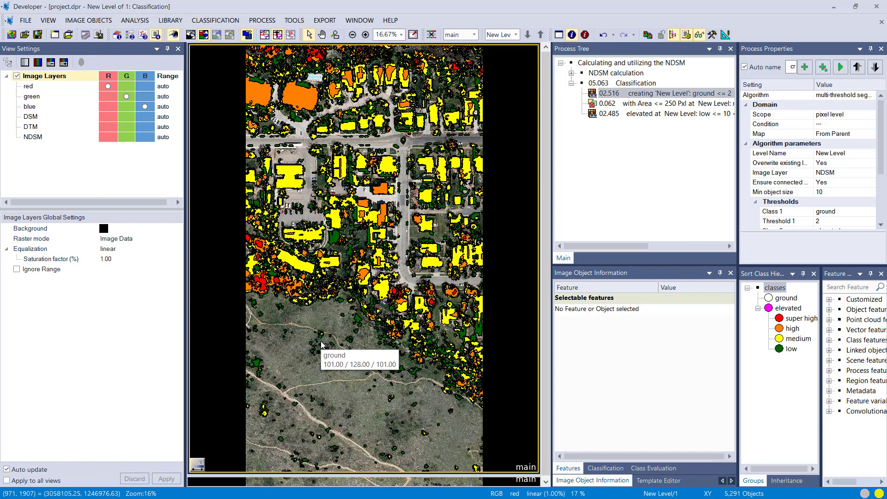
pyautogui.click(197, 464)
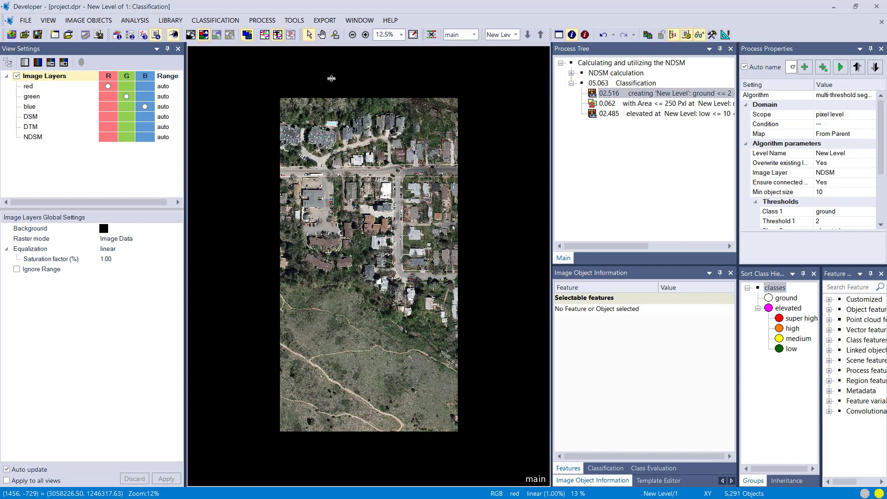
pyautogui.moveTo(320, 140); pyautogui.dragTo(340, 206)
pyautogui.moveTo(341, 371); pyautogui.dragTo(338, 399)
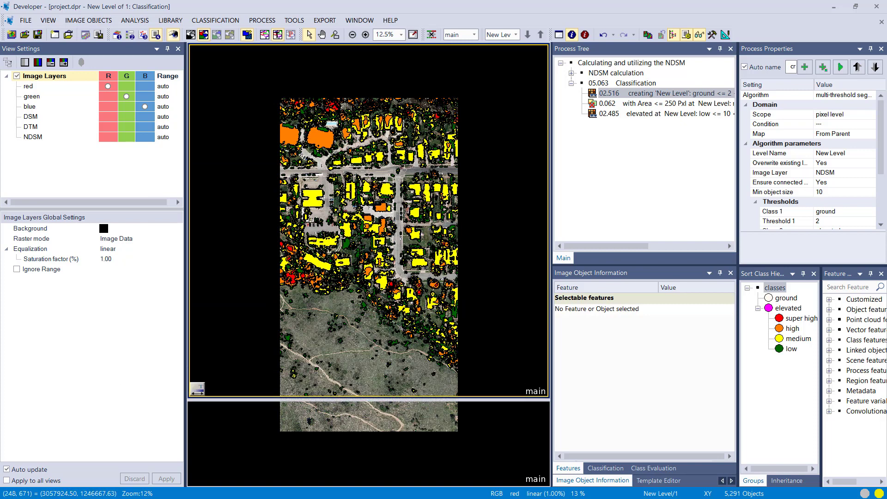